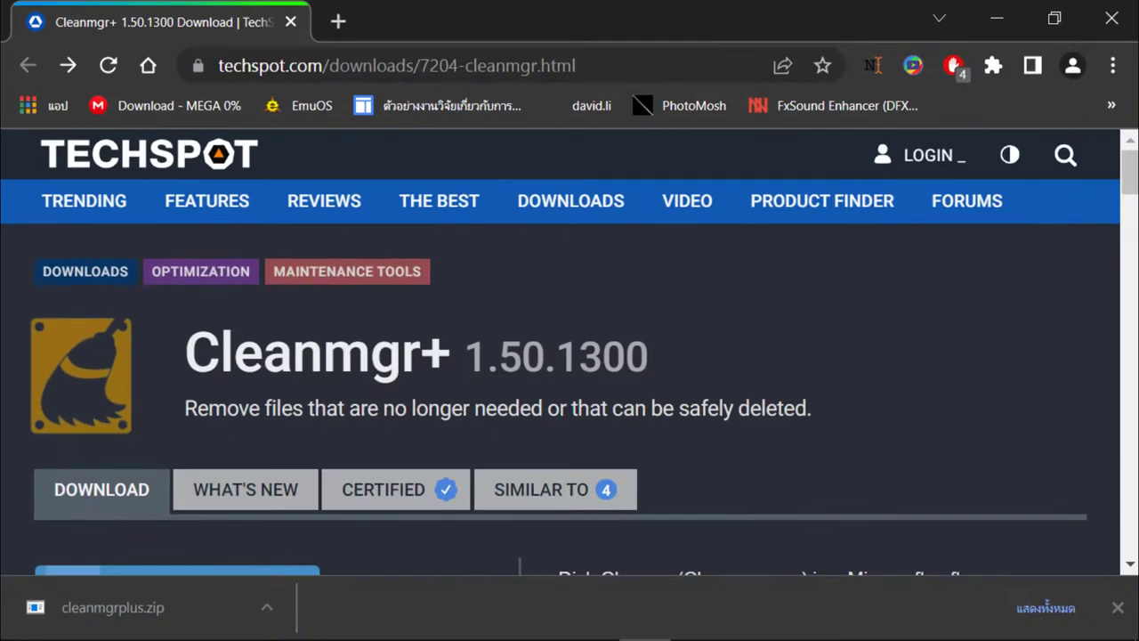
Switch to File Explorer and open the downloaded cleanmgrplus archive from the Downloads folder
scroll(570, 356, down, 3)
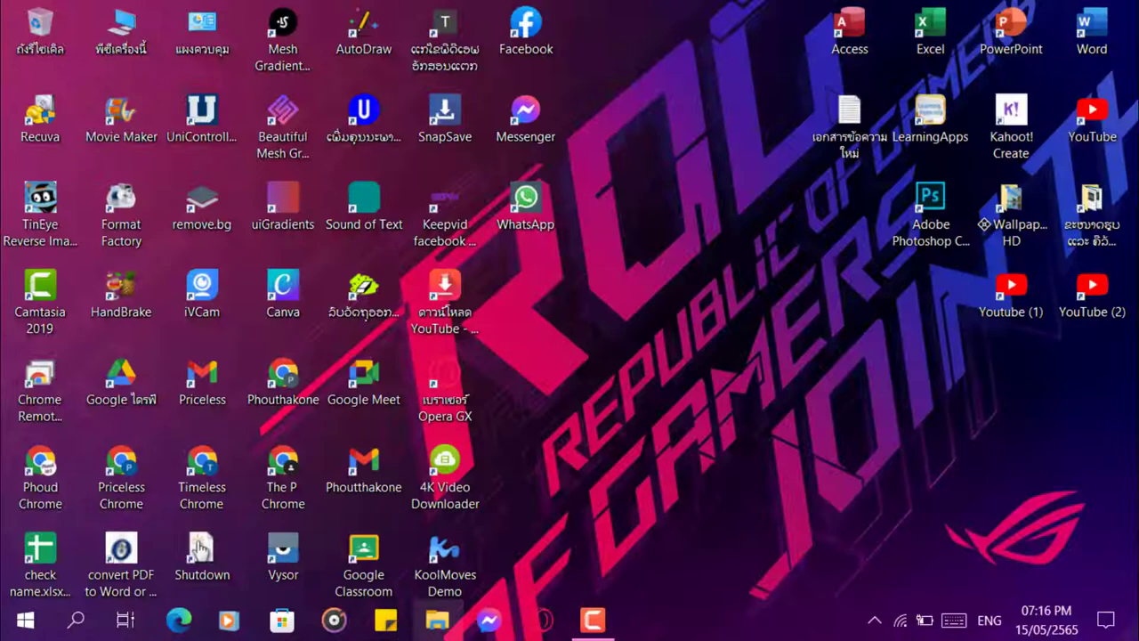
click(568, 525)
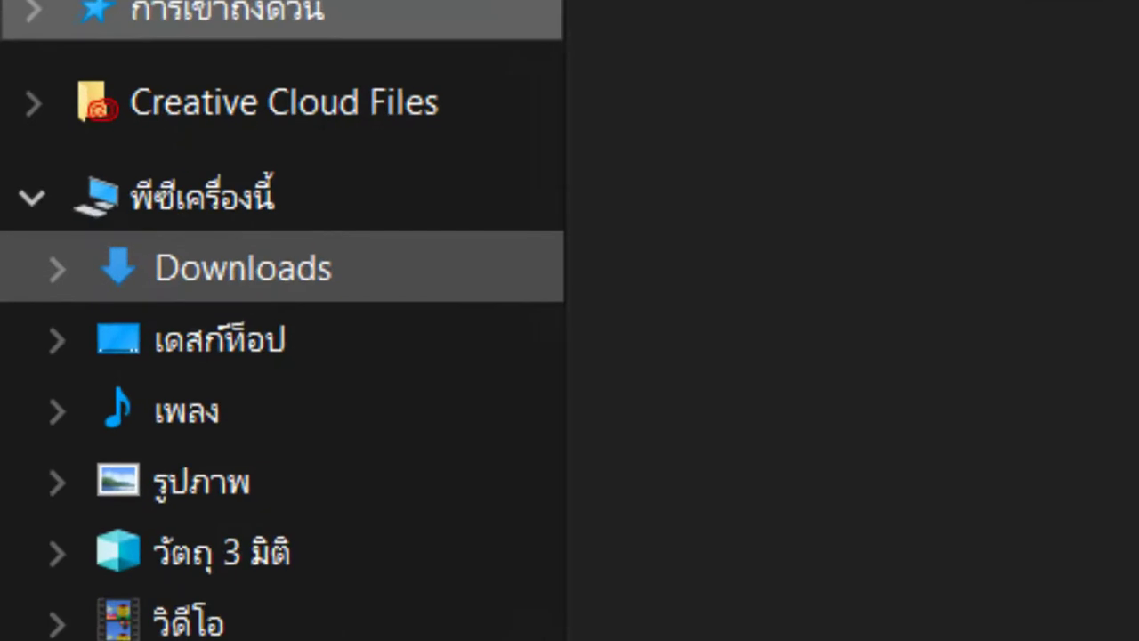
click(243, 268)
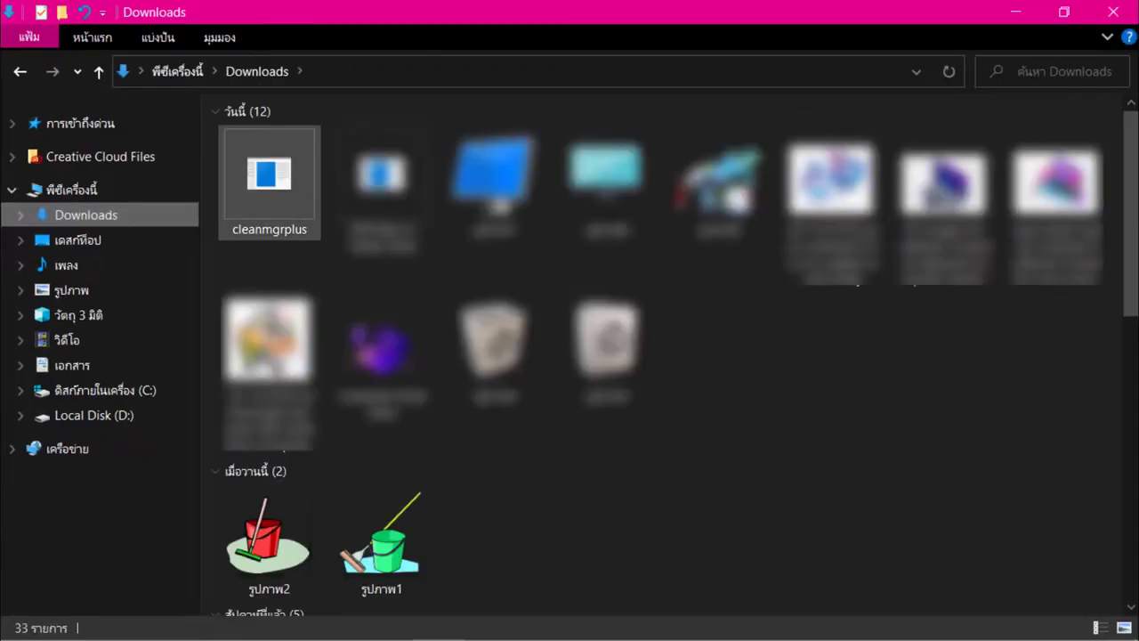
mouse_move(272, 207)
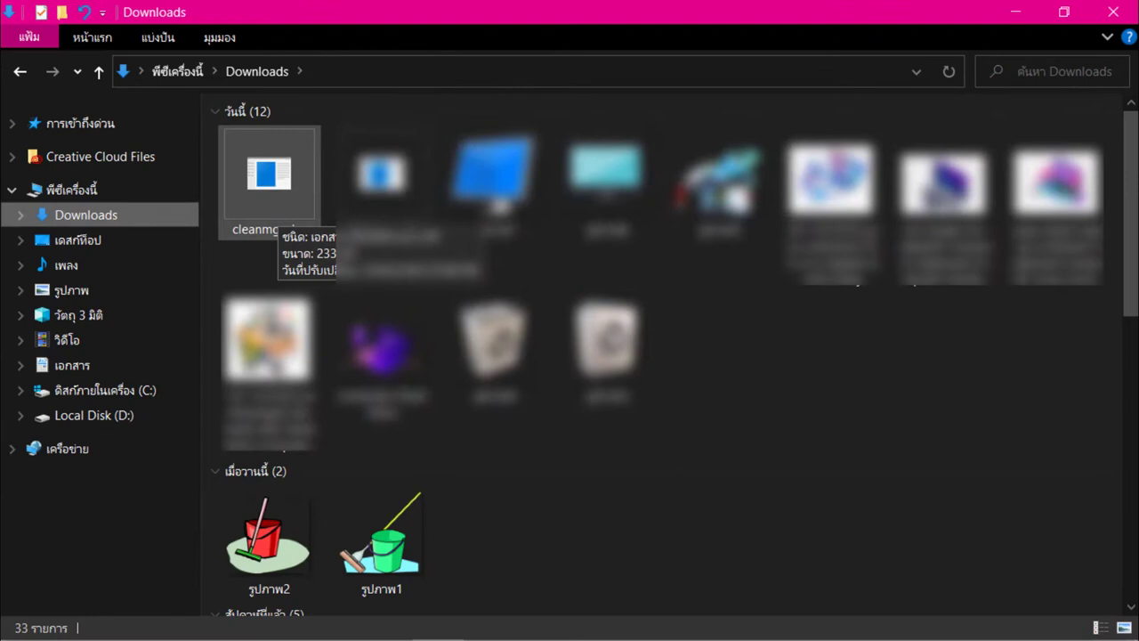
double_click(271, 206)
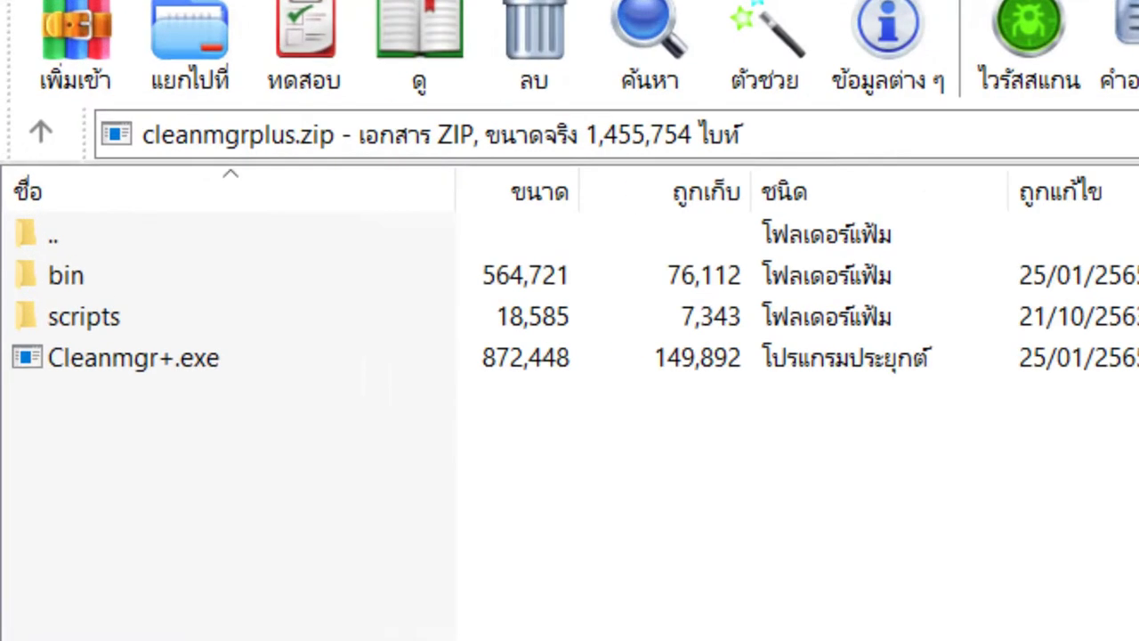
Run Cleanmgr+.exe from the archive, choose the Cleanmgr+ version, and maximize its window
double_click(133, 358)
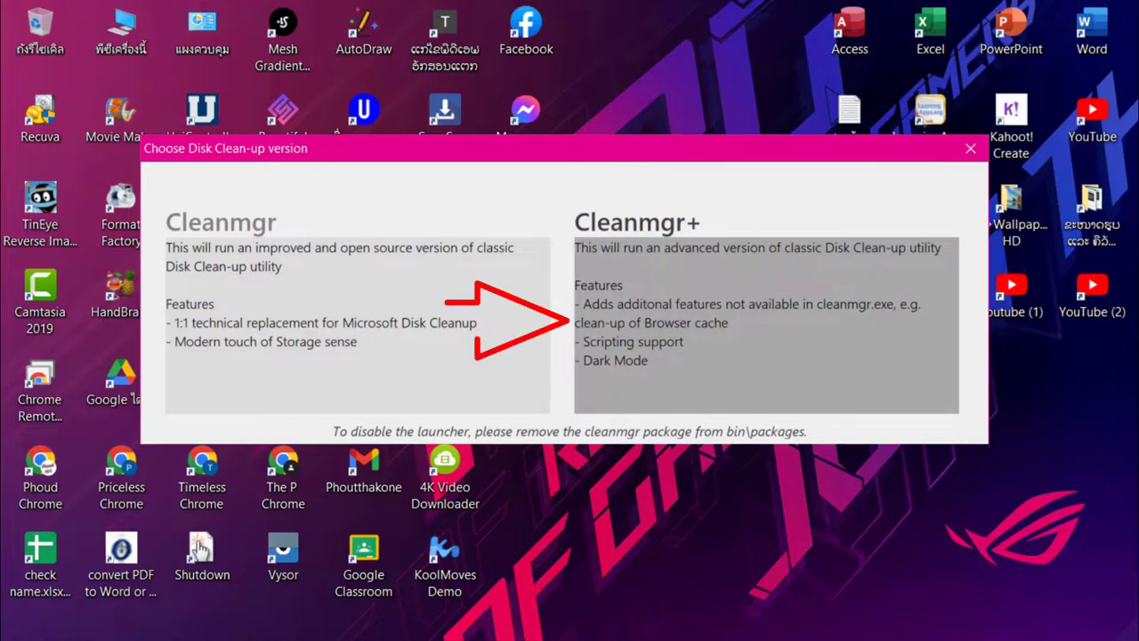
click(767, 325)
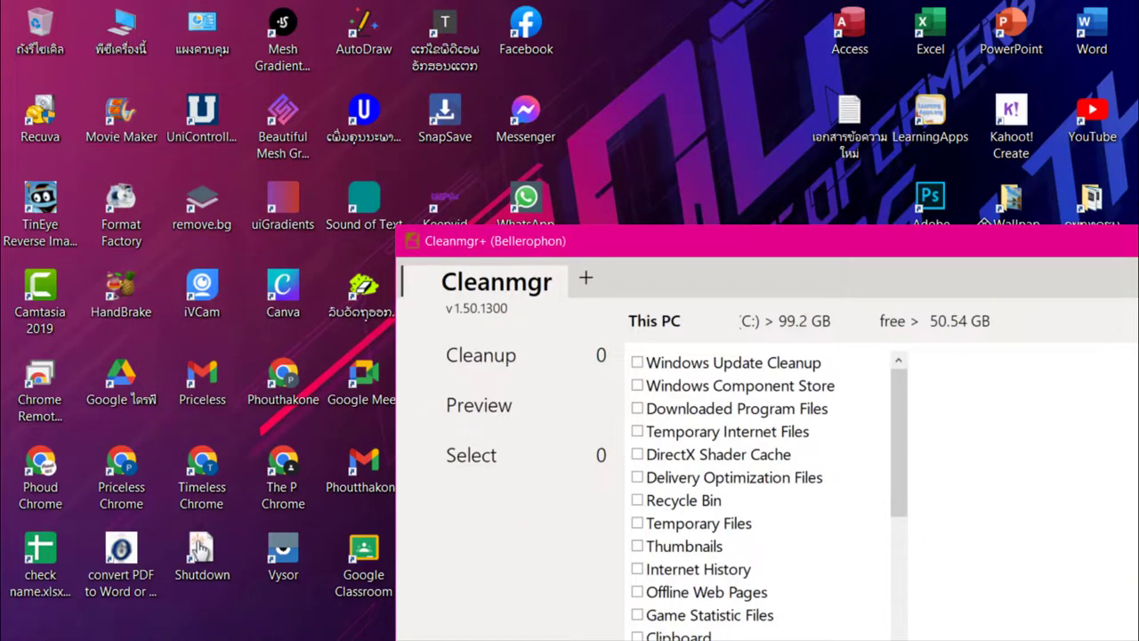
key(super+Up)
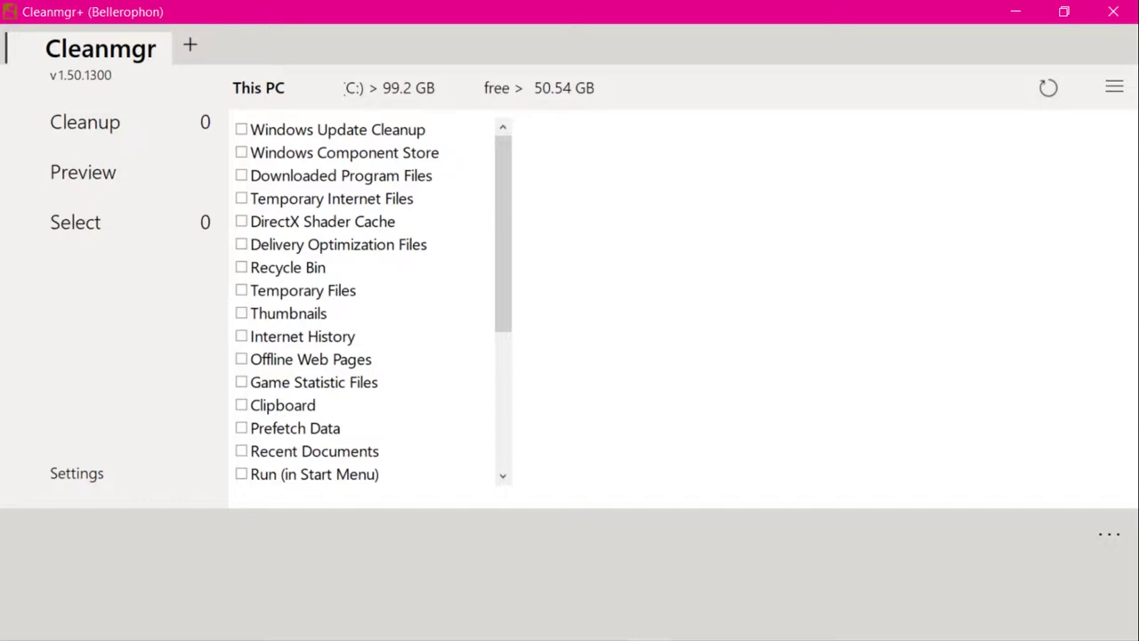
Select Windows Update Cleanup, Downloaded Program Files, Temporary Internet Files, DirectX Shader Cache and Delivery Optimization Files for cleaning
click(241, 130)
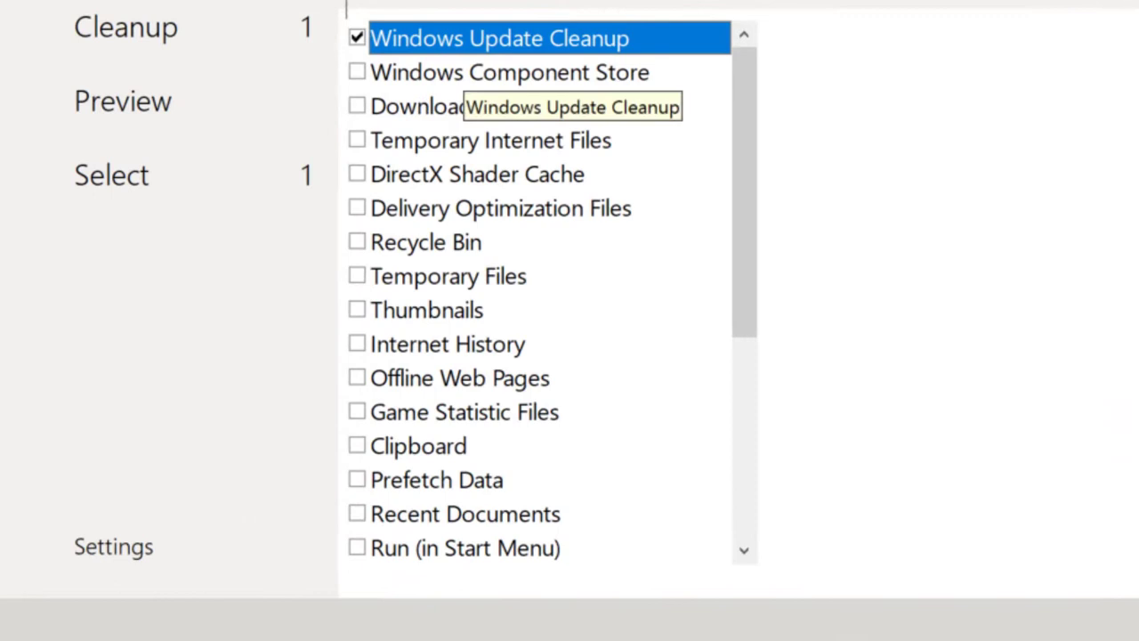
click(462, 105)
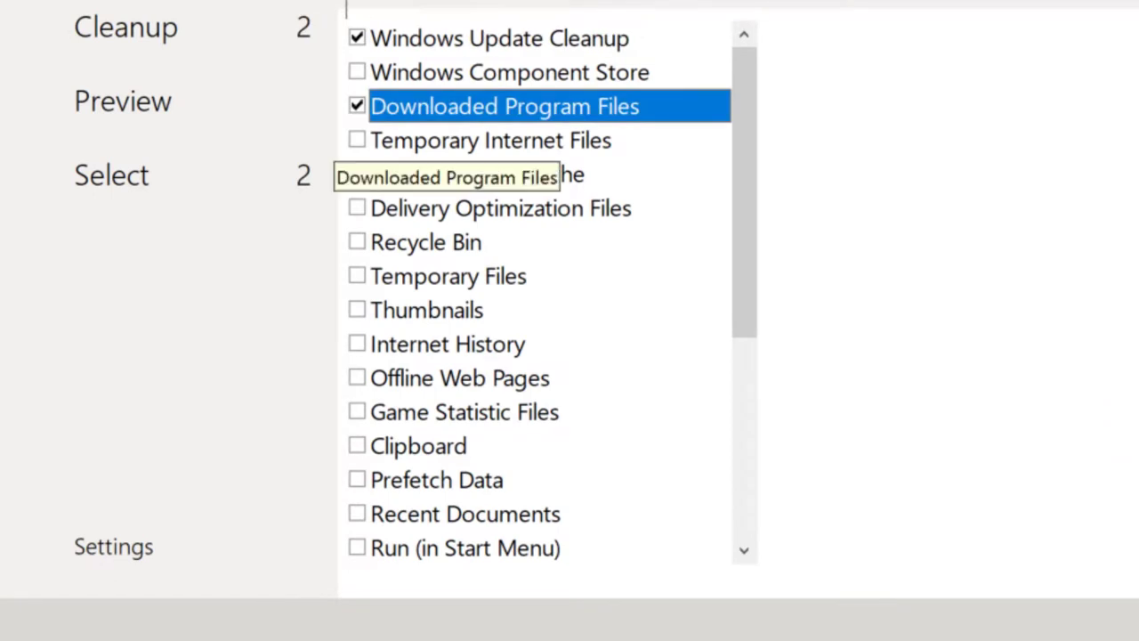
click(358, 140)
click(358, 174)
key(Down)
key(space)
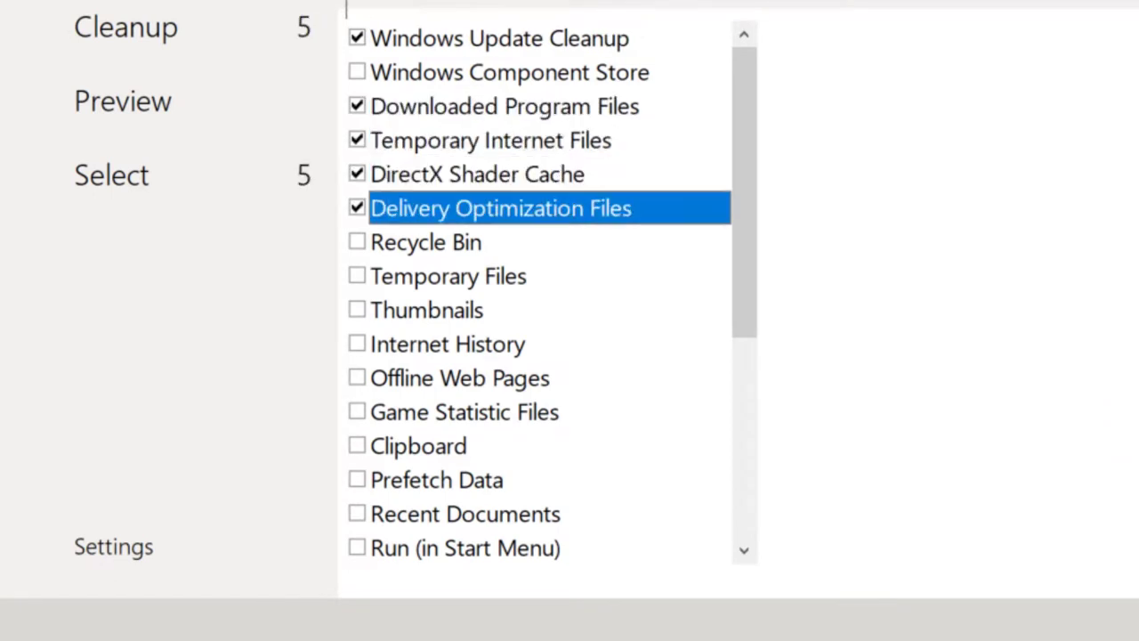
Add Recycle Bin, Temporary Files and Thumbnails to the items selected for cleaning
key(Down)
key(space)
key(Down)
key(space)
key(Down)
key(space)
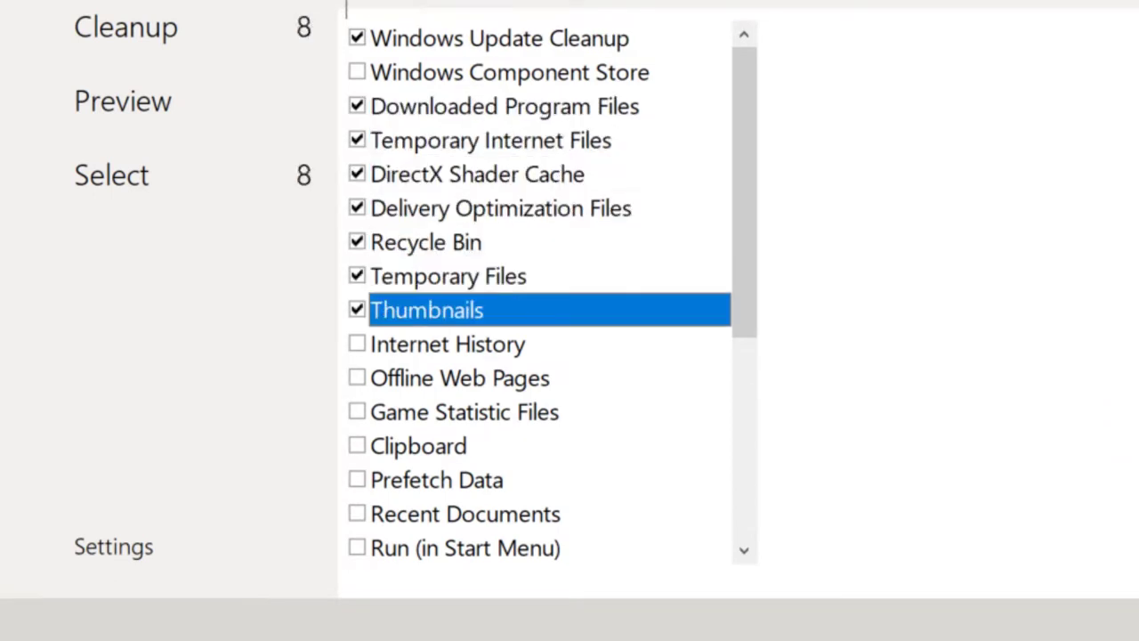
Add Internet History, Offline Web Pages and Game Statistic Files to the items selected for cleaning
key(Down)
key(space)
key(Down)
key(space)
key(Down)
key(space)
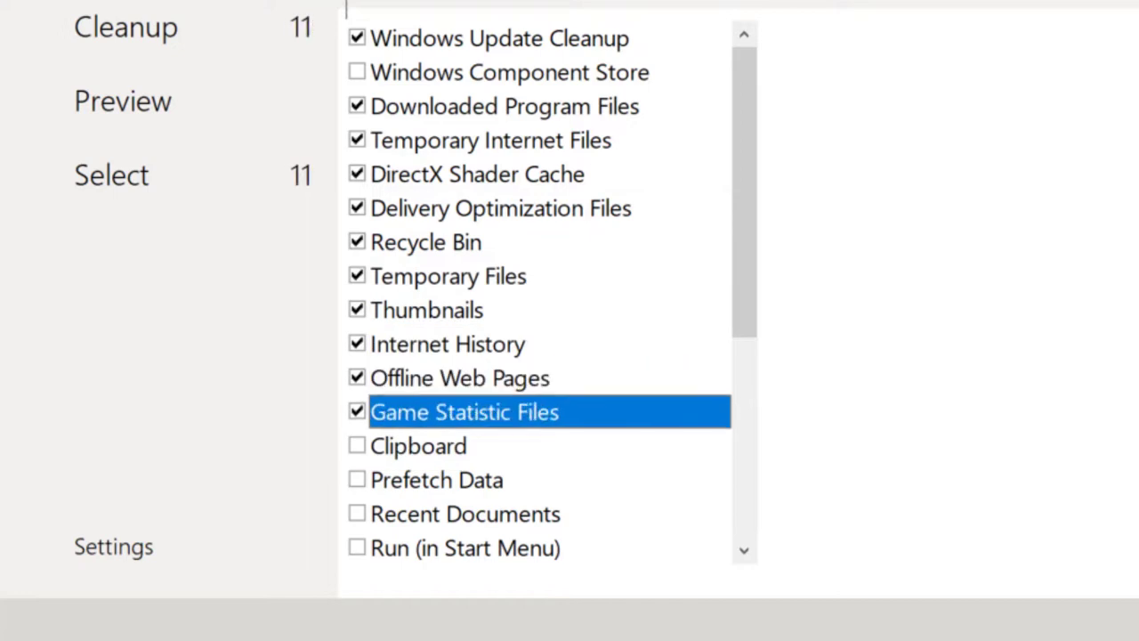
Add Clipboard, Prefetch Data and Print Queue to the items selected for cleaning
key(Down)
key(space)
key(Down)
key(space)
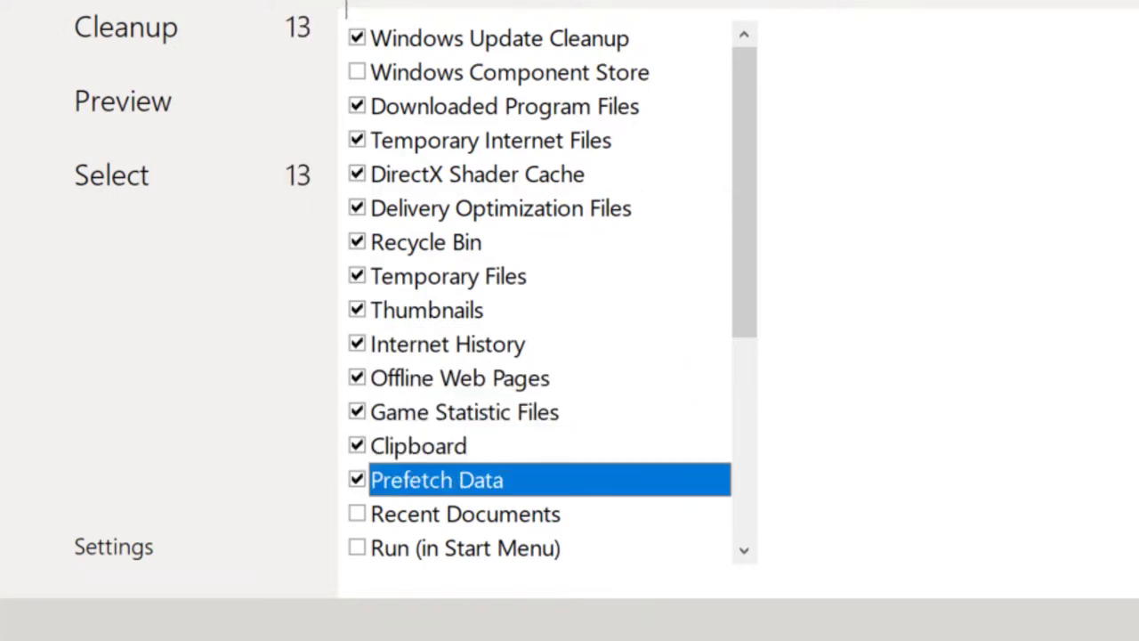
scroll(539, 293, down, 4)
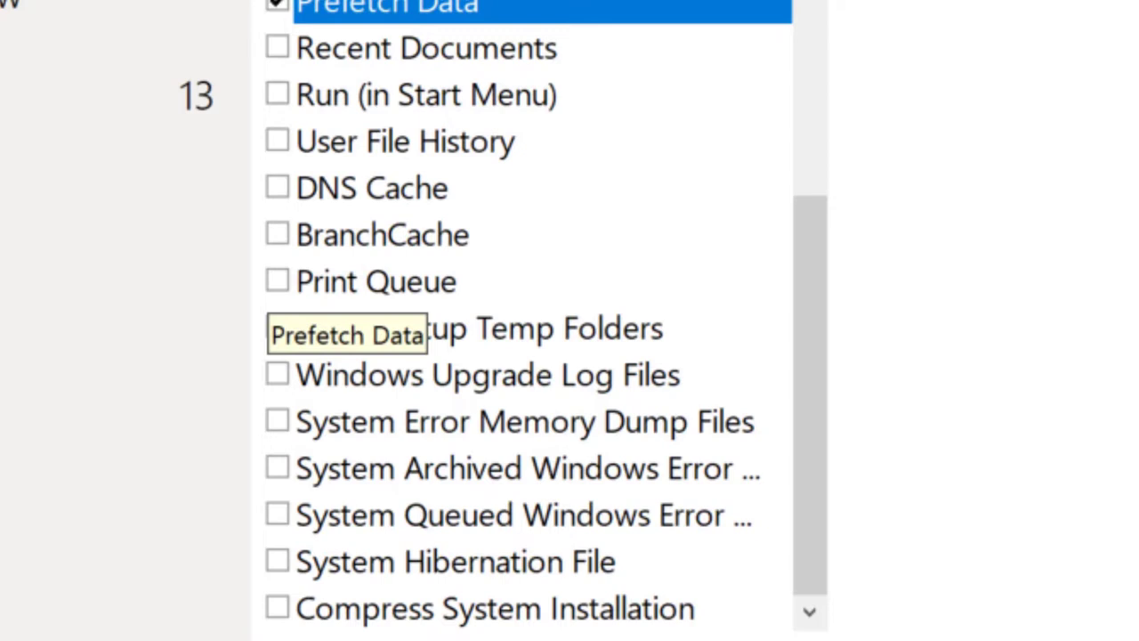
click(278, 282)
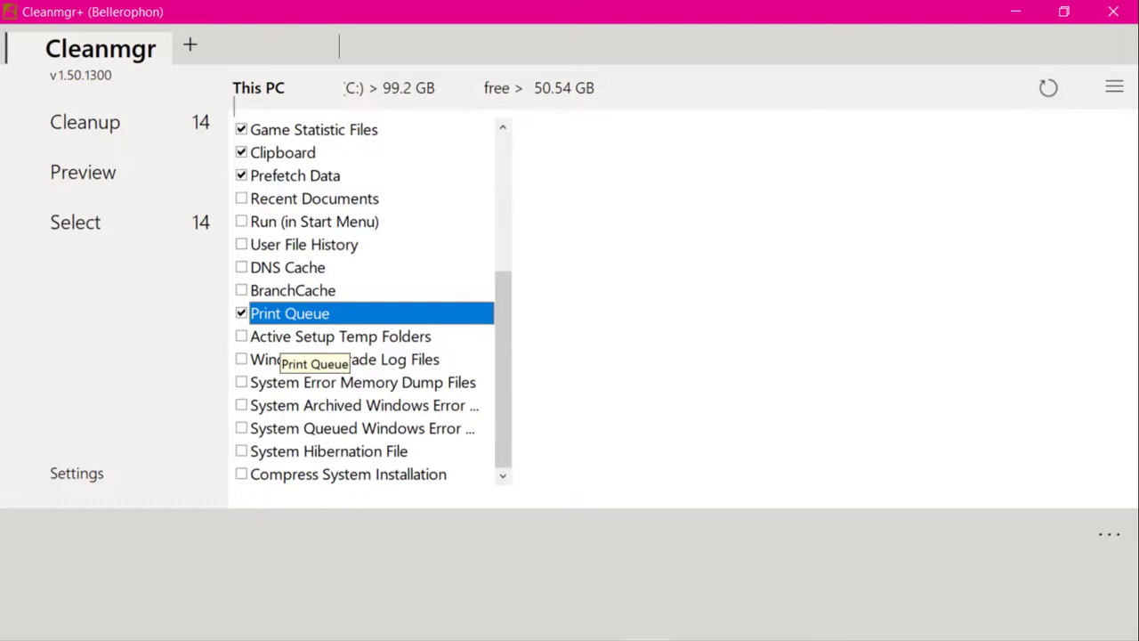
Review the selected items, run and confirm the cleanup, and close the cleaner once it completes
scroll(365, 302, up, 4)
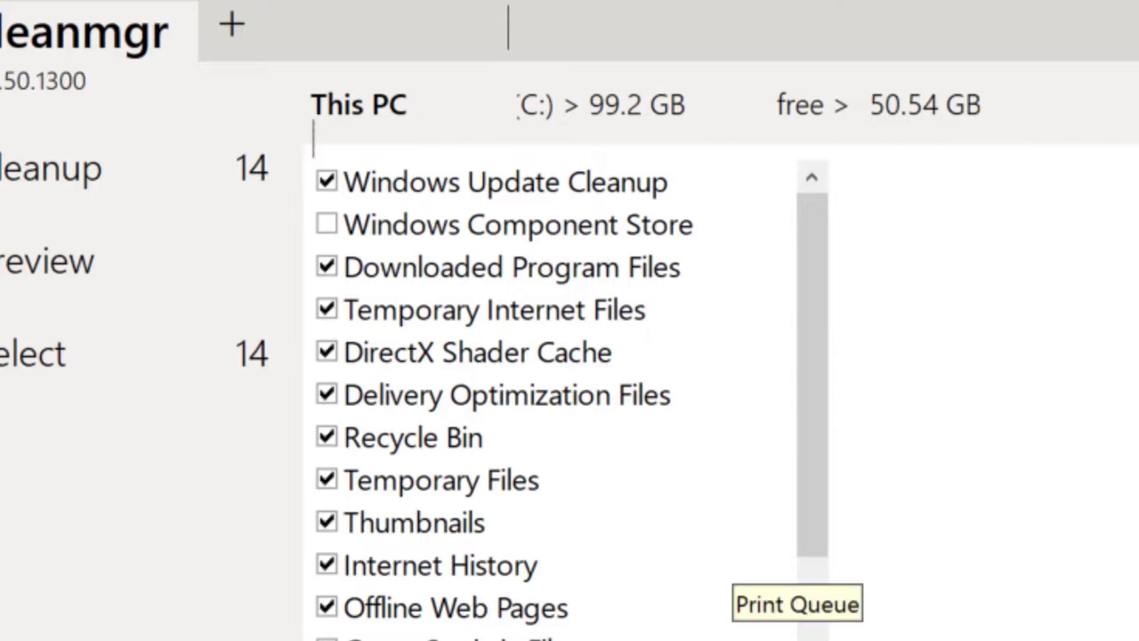
drag(812, 374, 811, 626)
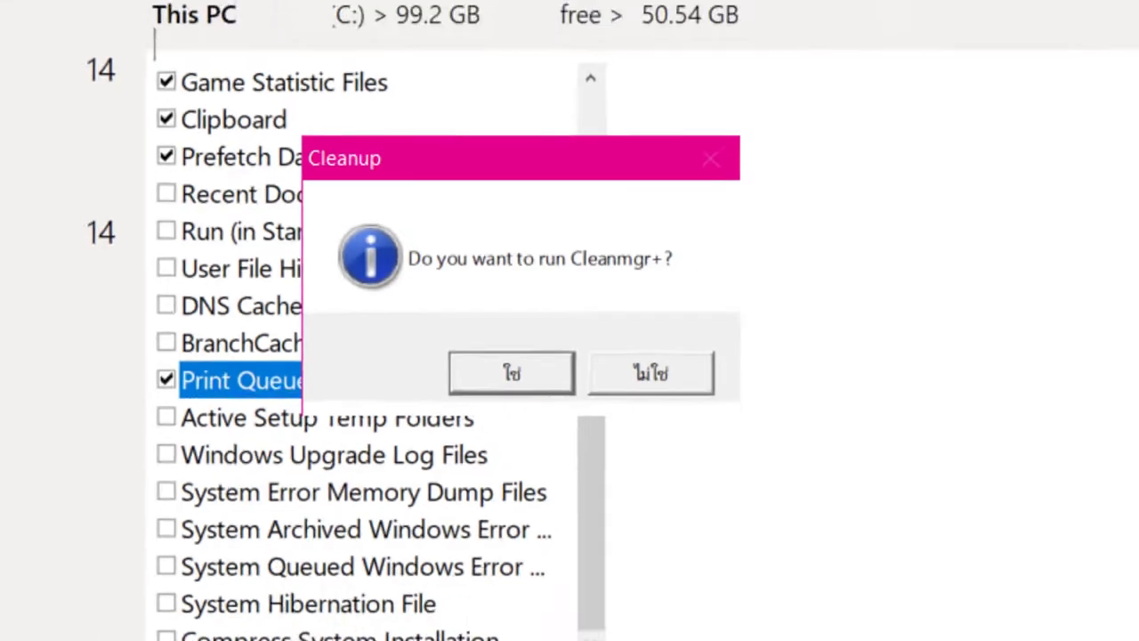
key(Return)
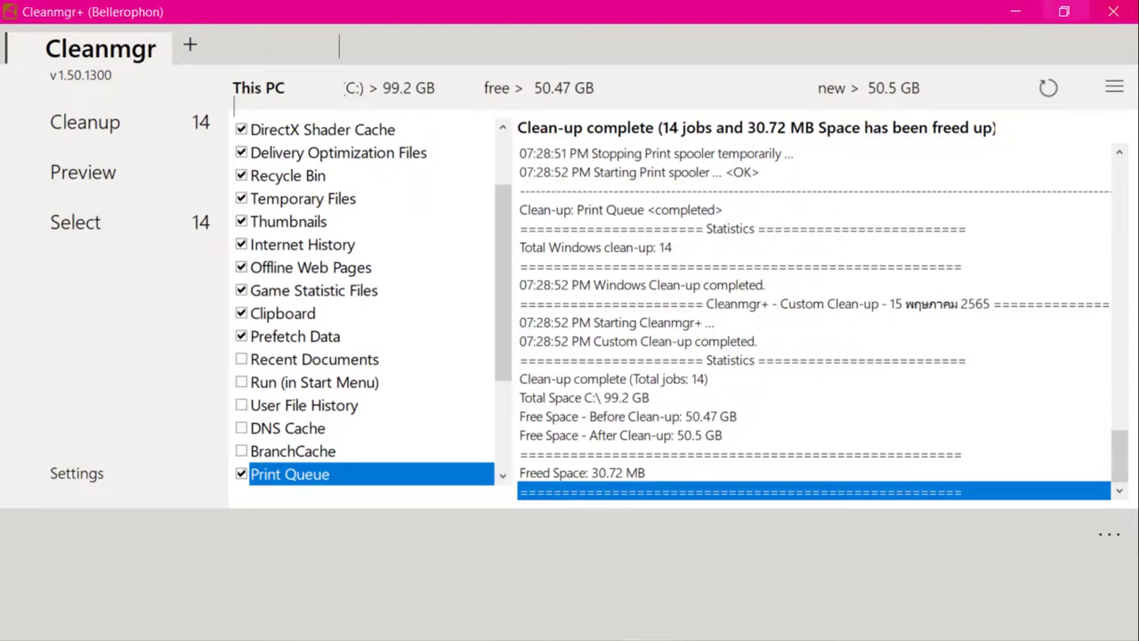
click(1113, 12)
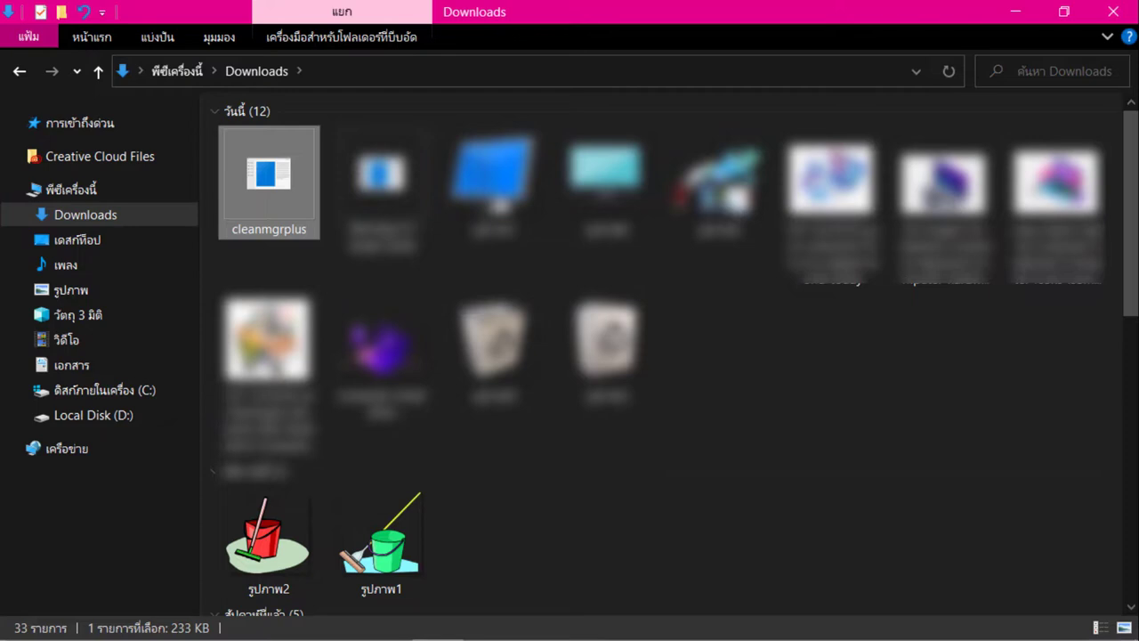
Extract the cleanmgrplus archive directly into the Downloads folder and locate the extracted files
right_click(233, 165)
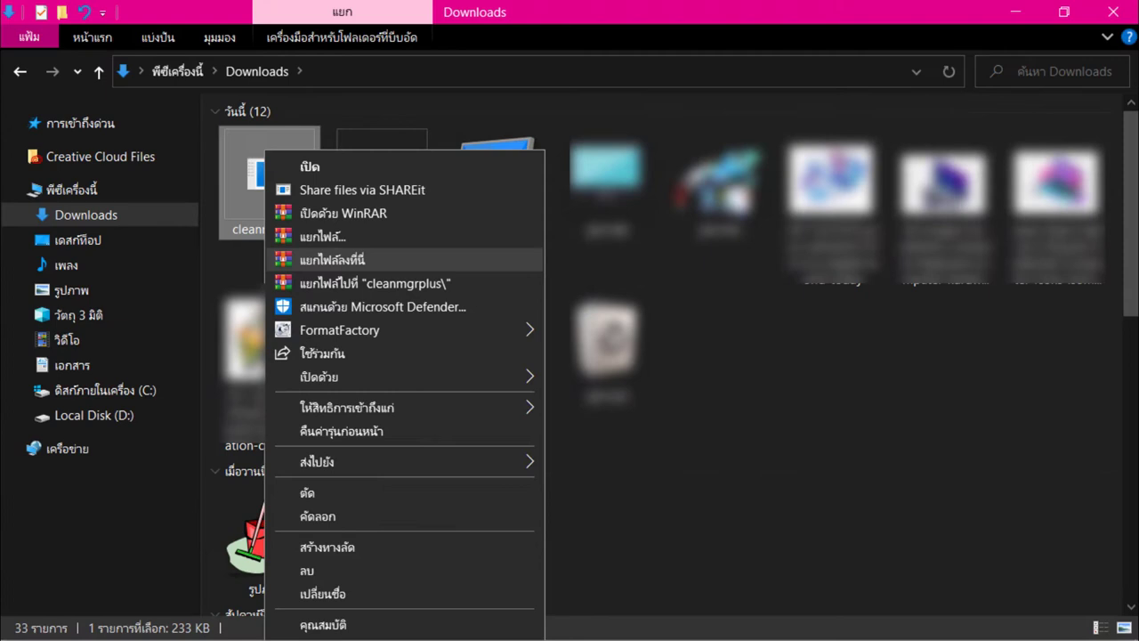
click(332, 259)
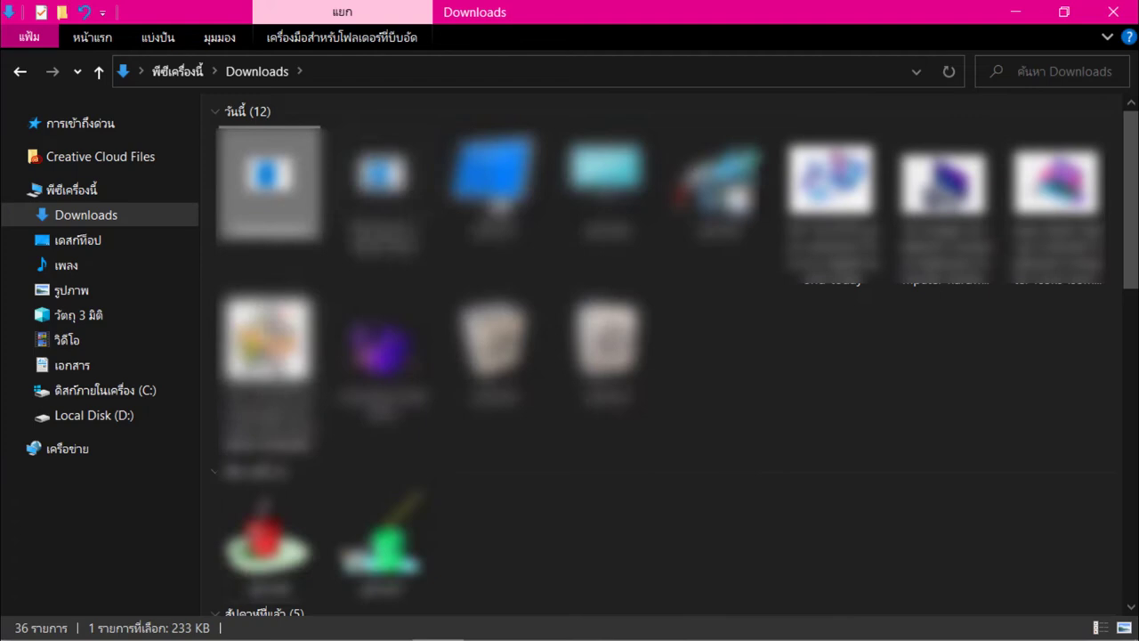
scroll(667, 356, down, 8)
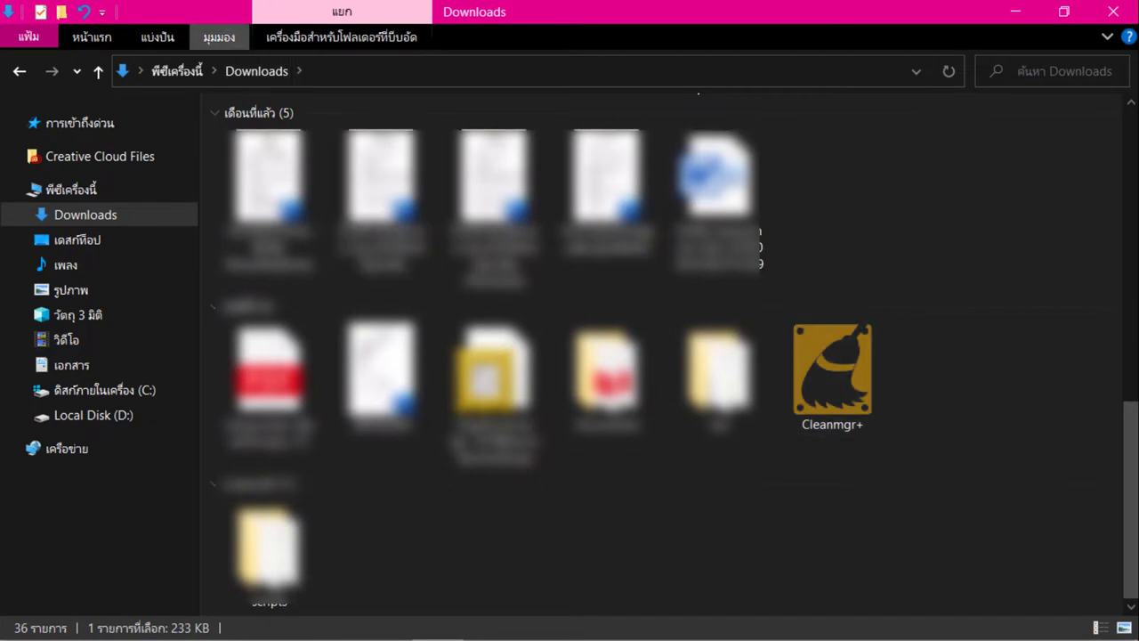
click(219, 38)
click(310, 88)
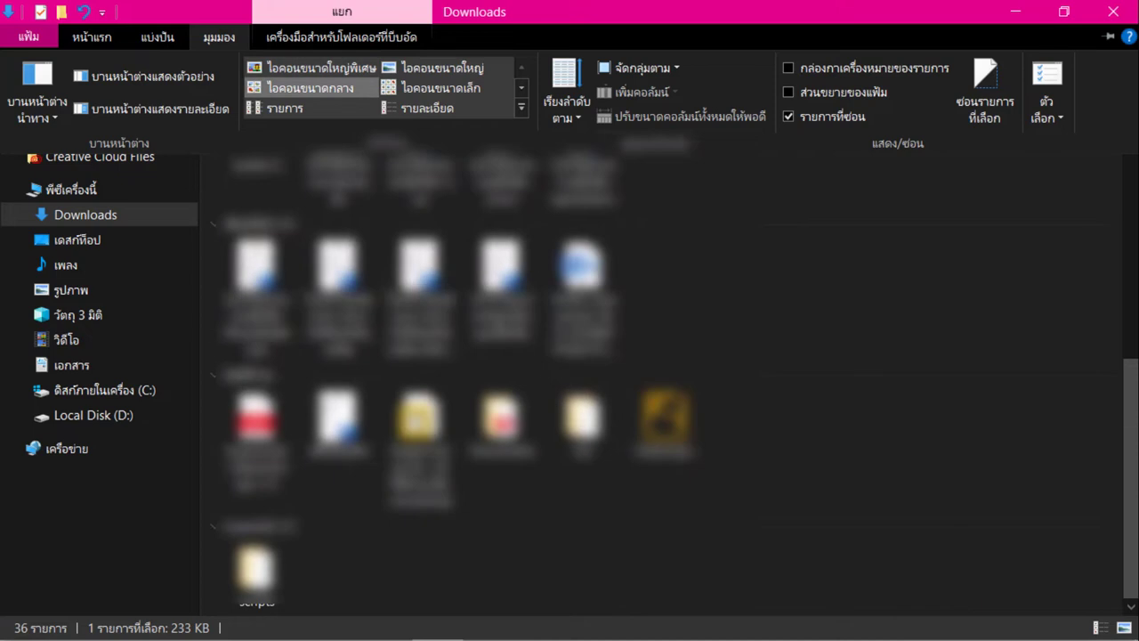
scroll(668, 374, up, 2)
Send a shortcut of the extracted Cleanmgr+ application to the desktop
click(832, 374)
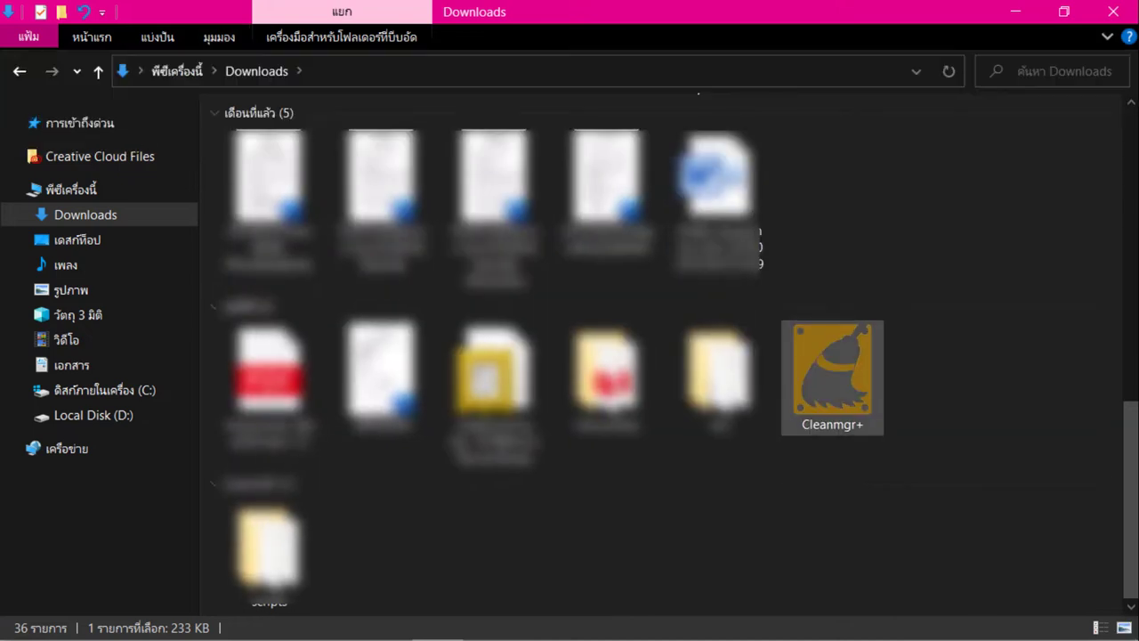
click(833, 376)
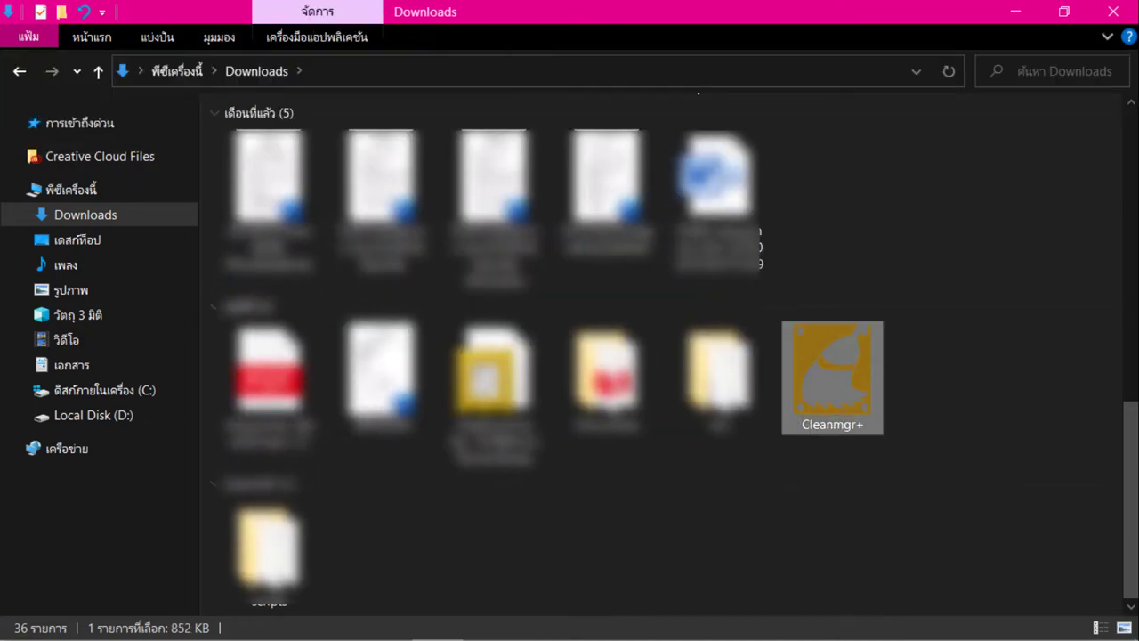
right_click(823, 378)
mouse_move(881, 458)
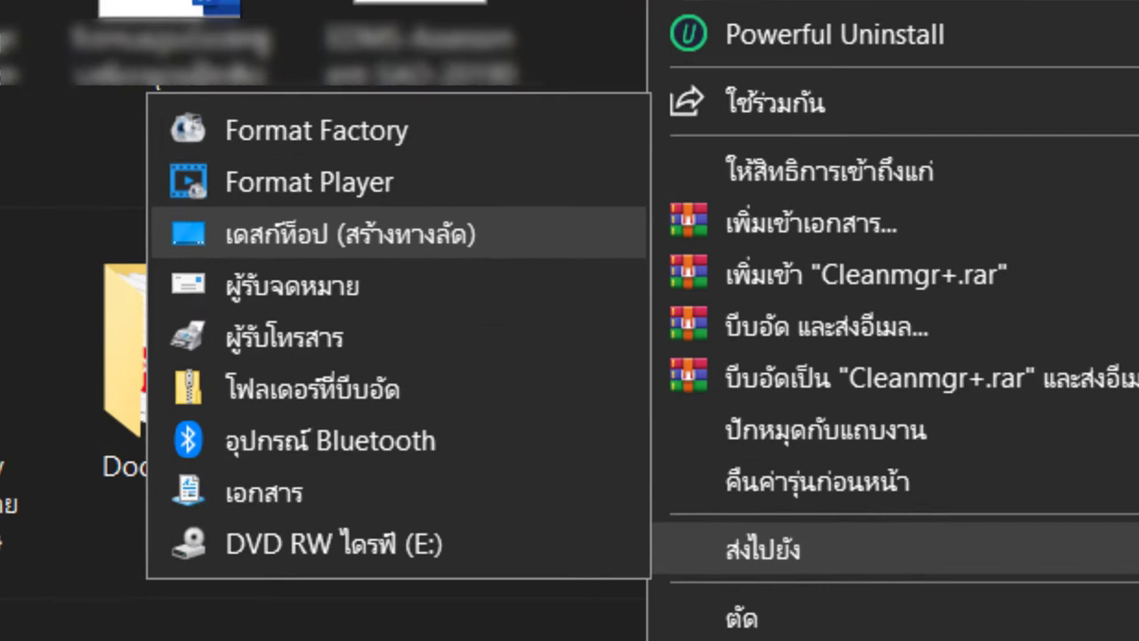
click(351, 233)
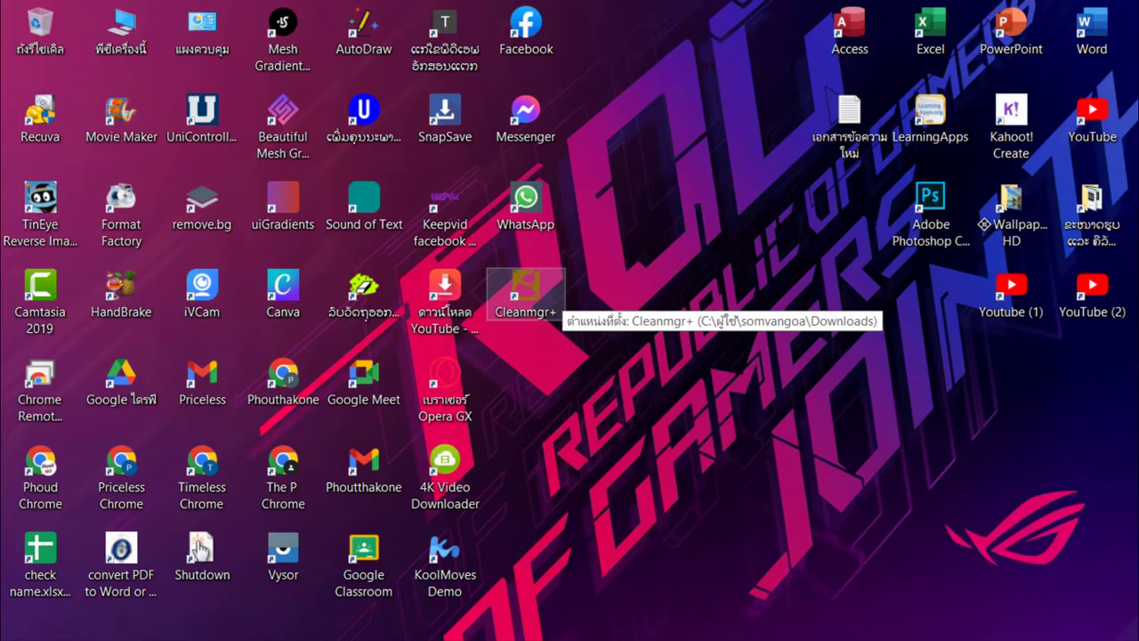
Launch Cleanmgr+ from its desktop shortcut and choose the Cleanmgr+ version
double_click(525, 289)
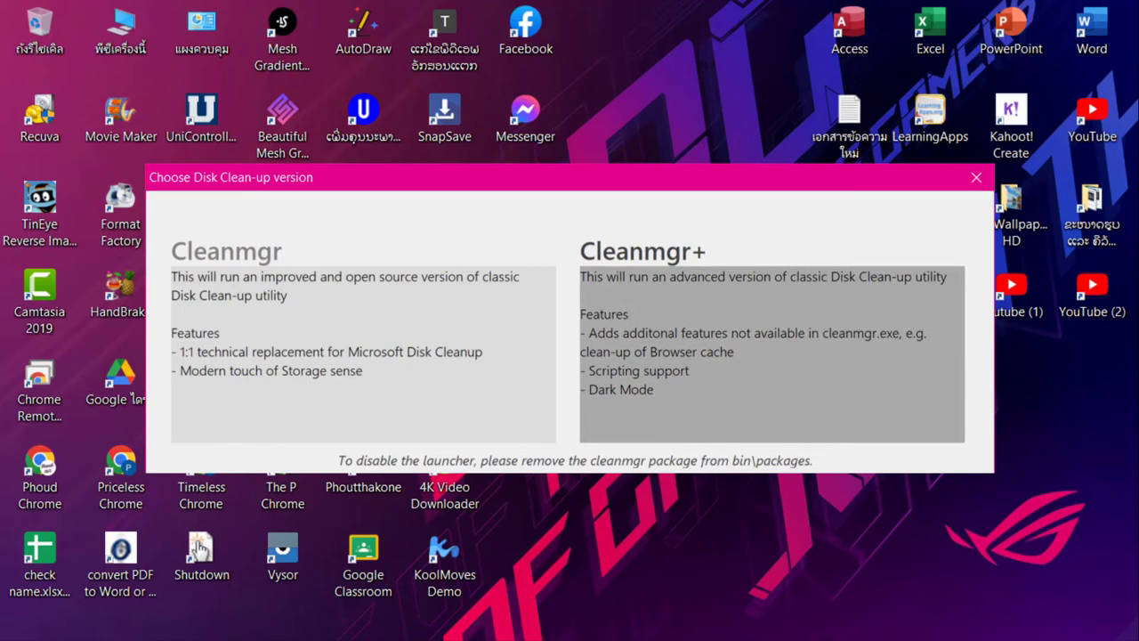
click(771, 354)
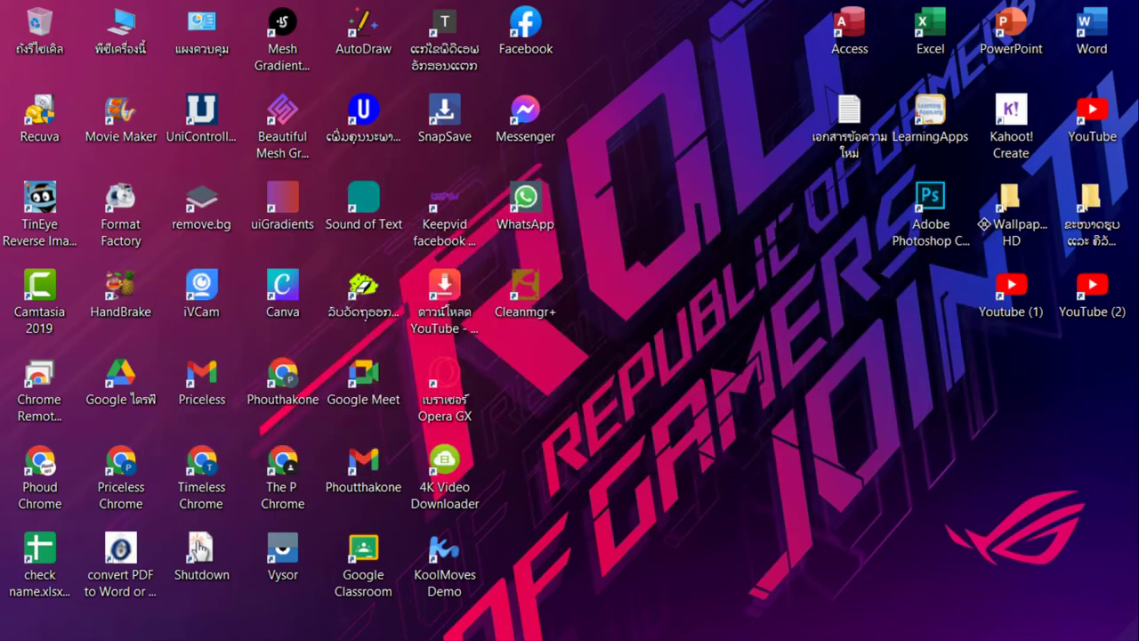